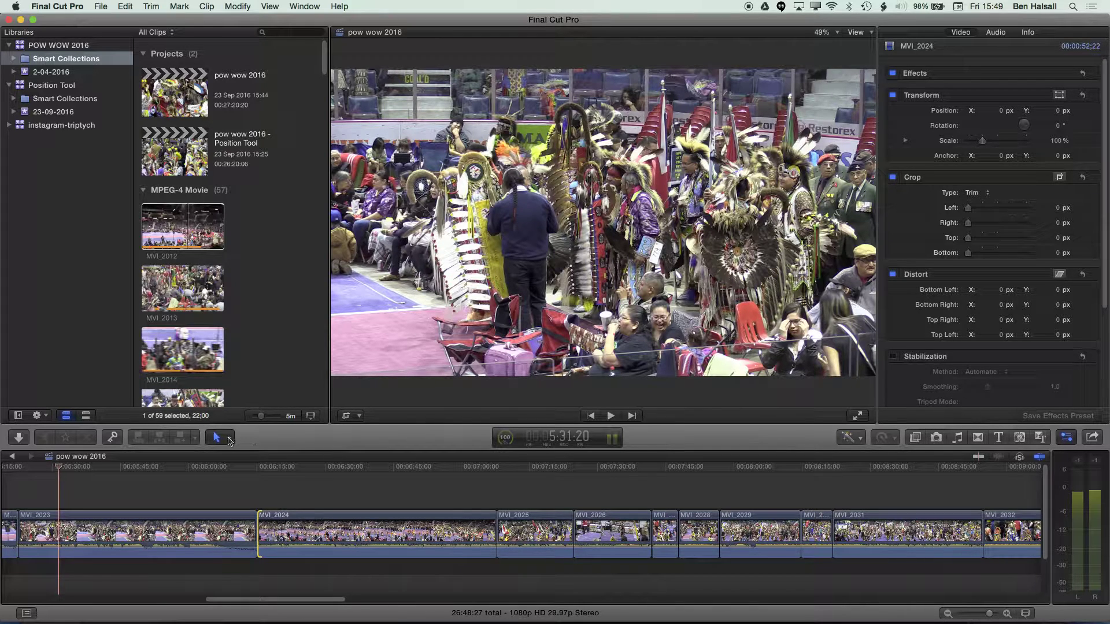
- With the Position tool, move the MVI_2023/MVI_2024 edit point right so MVI_2023 overlaps MVI_2024
click(230, 441)
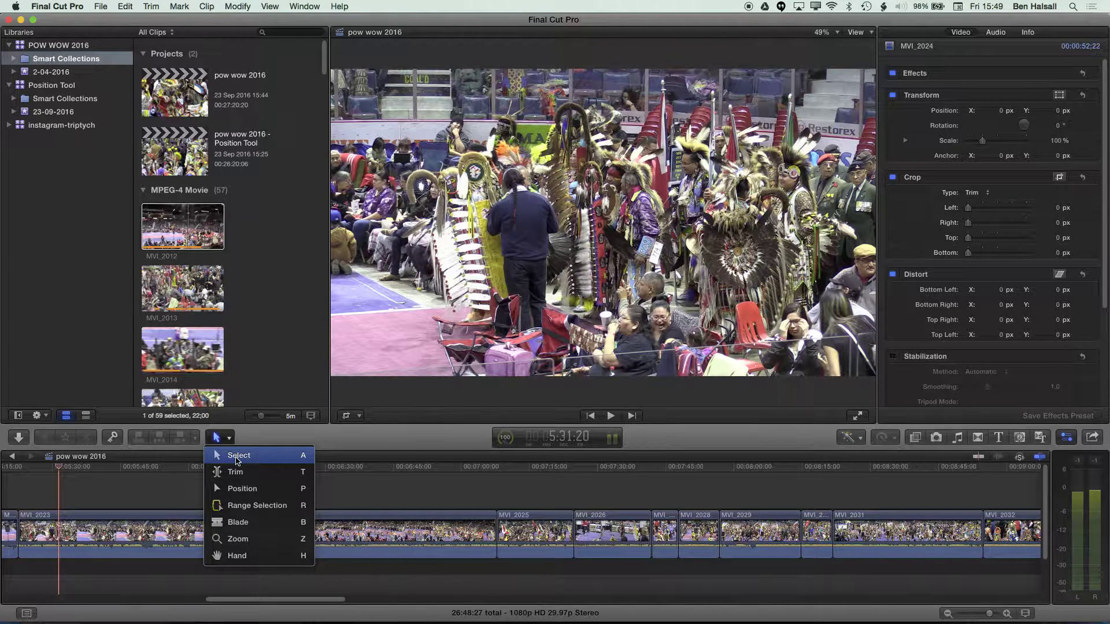
click(249, 489)
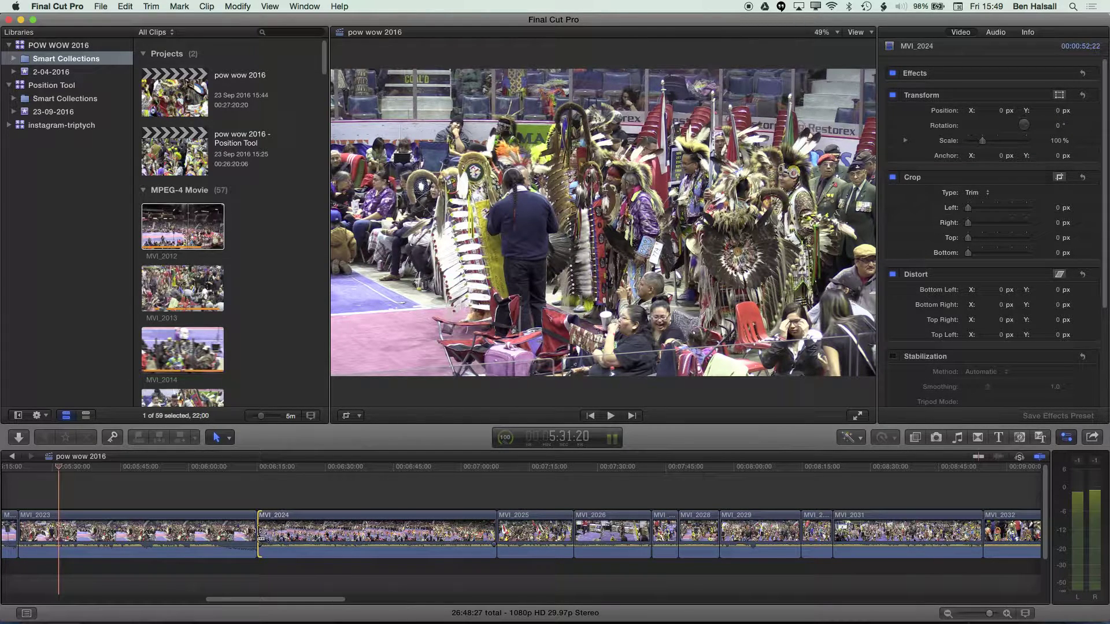
drag(260, 532, 223, 520)
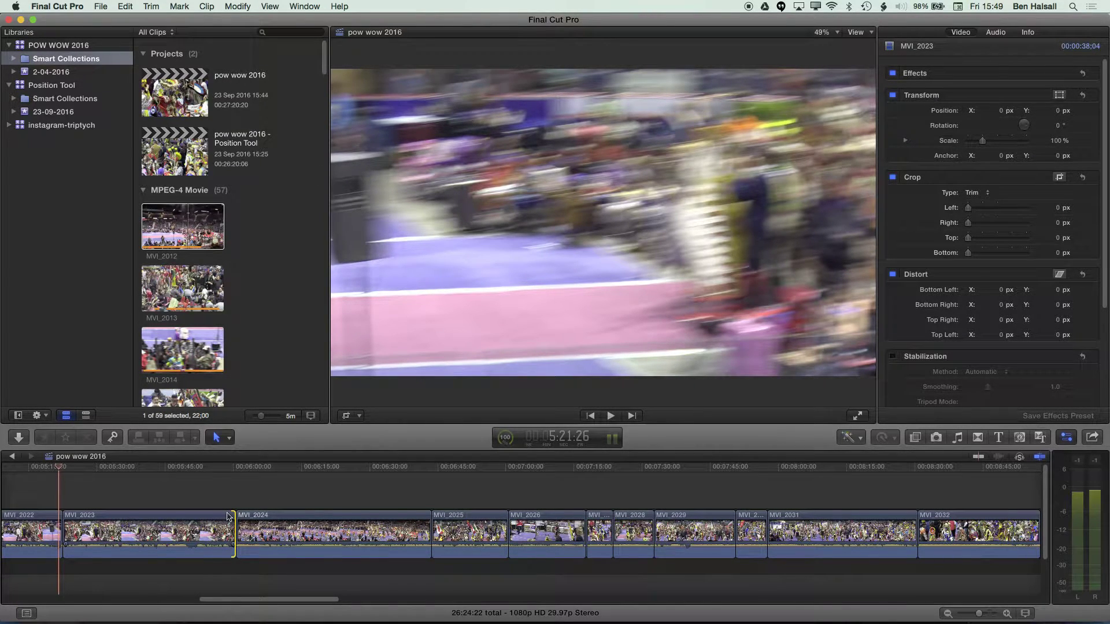
- Fit the project in the timeline and ripple-trim MVI_2023's end to 40:05
key(shift+z)
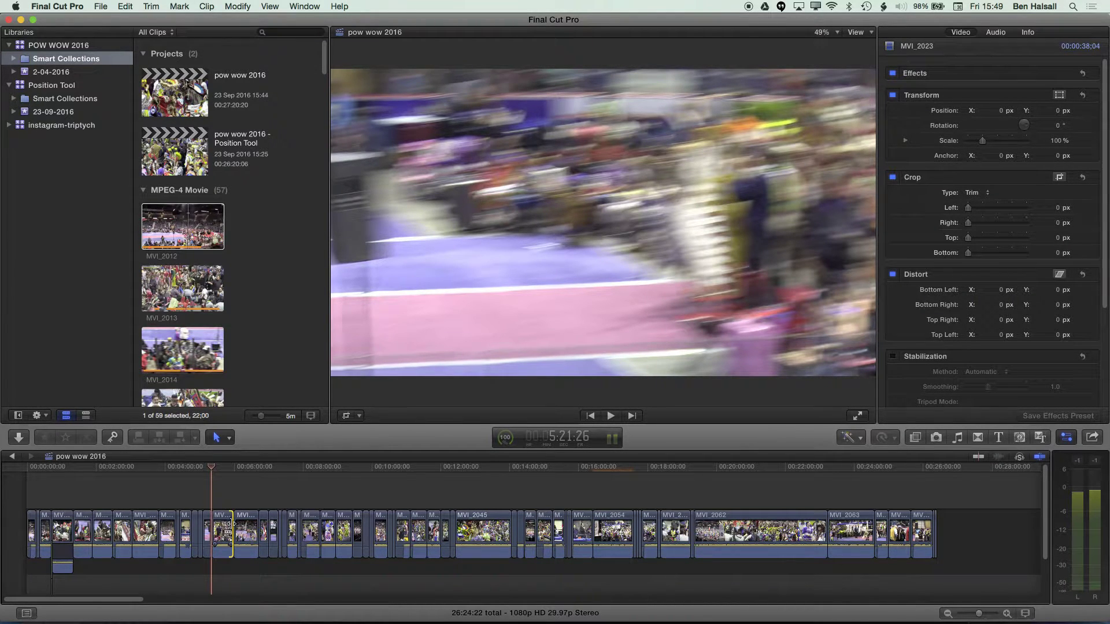
drag(230, 524, 229, 527)
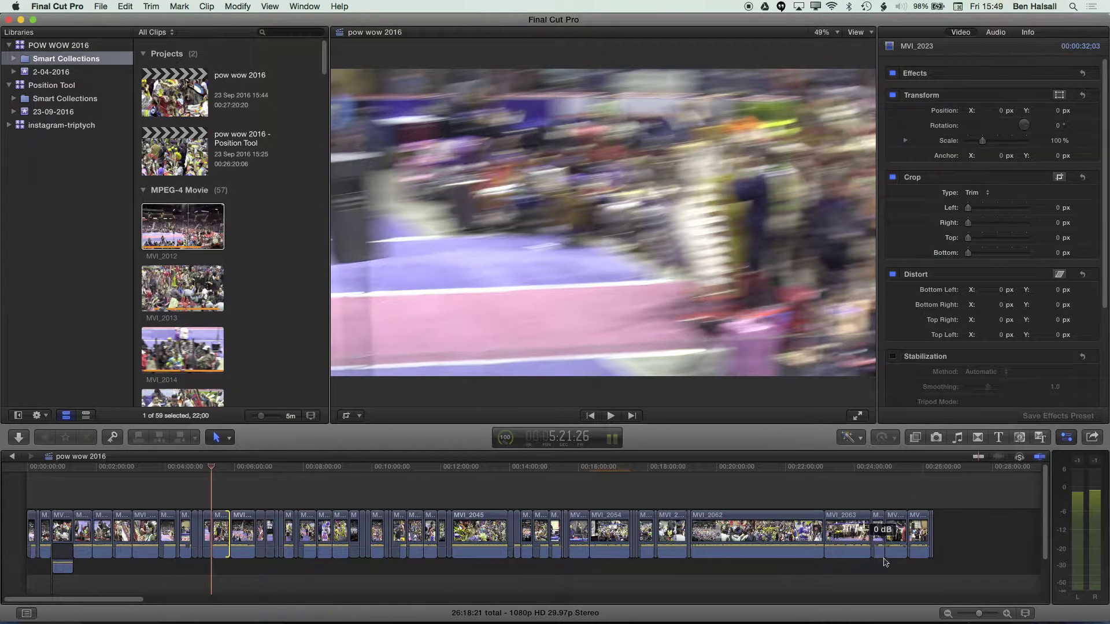
drag(225, 532, 242, 534)
- Lift MVI_2024 above the storyline as a connected clip
click(247, 529)
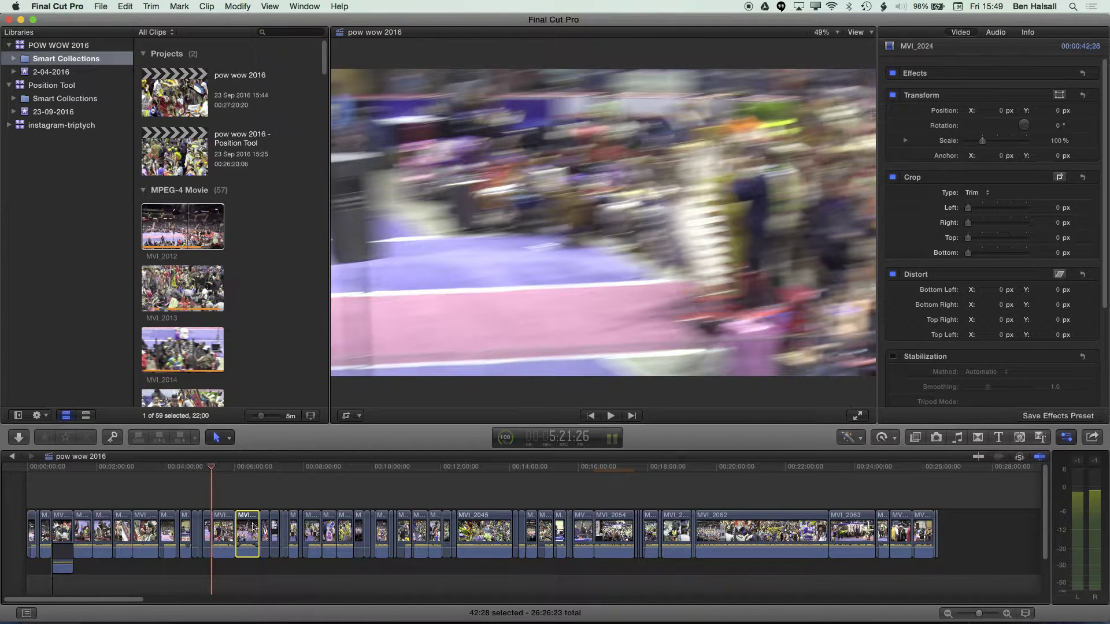
drag(250, 536, 251, 490)
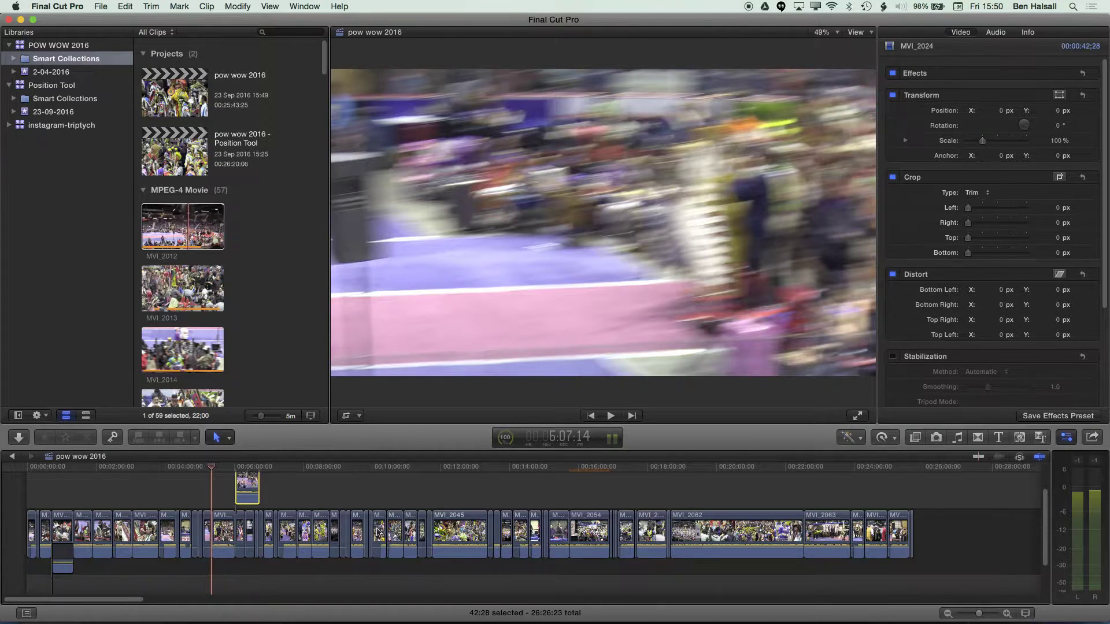
click(229, 438)
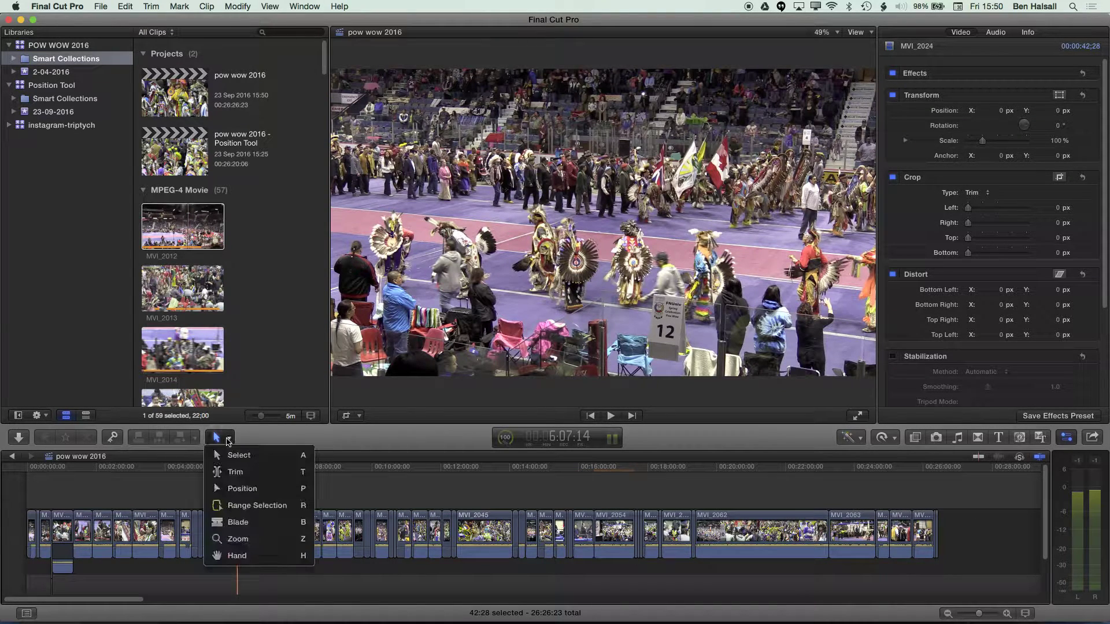
- With the Position tool, shorten MVI_2024's end to leave a gap, then lift MVI_2026 off the storyline
click(241, 488)
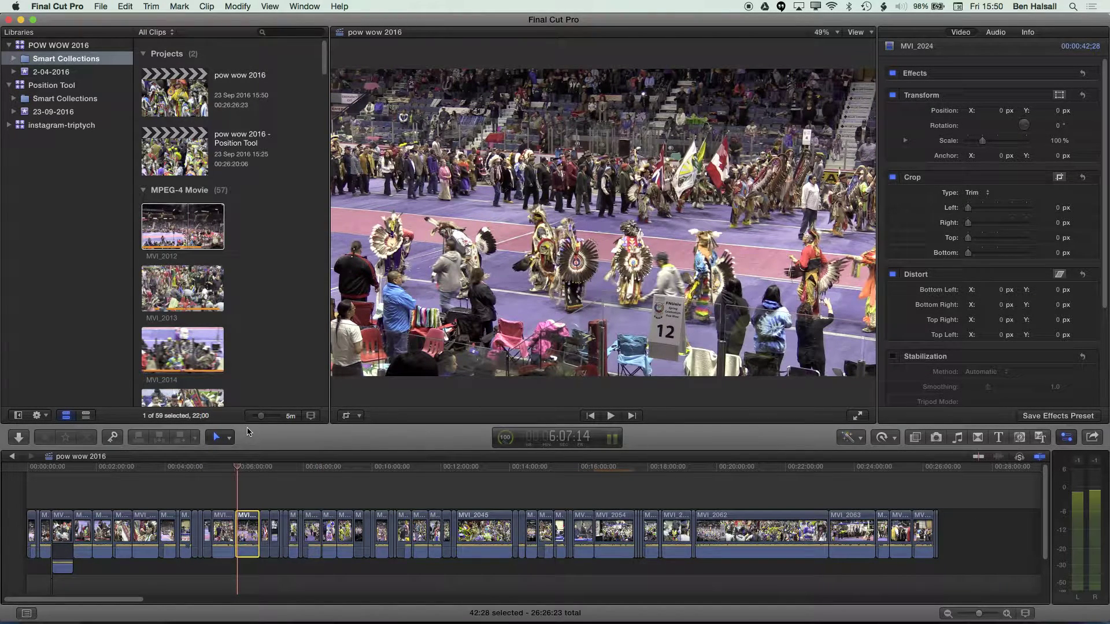
key(super+equal)
key(super+equal)
key(super+equal)
key(super+equal)
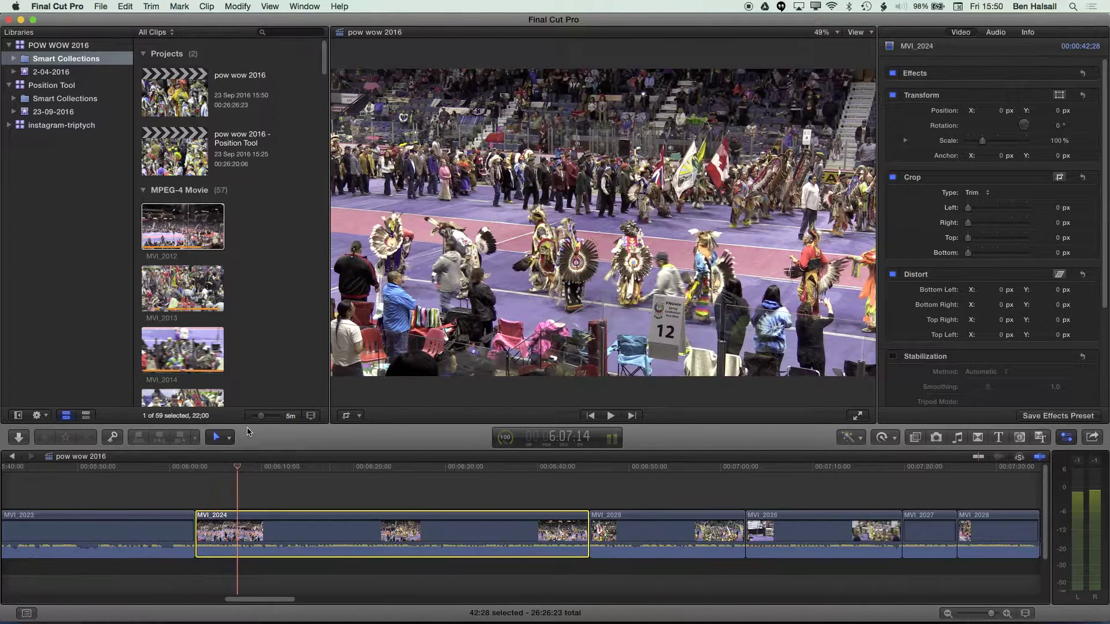
drag(587, 524, 457, 528)
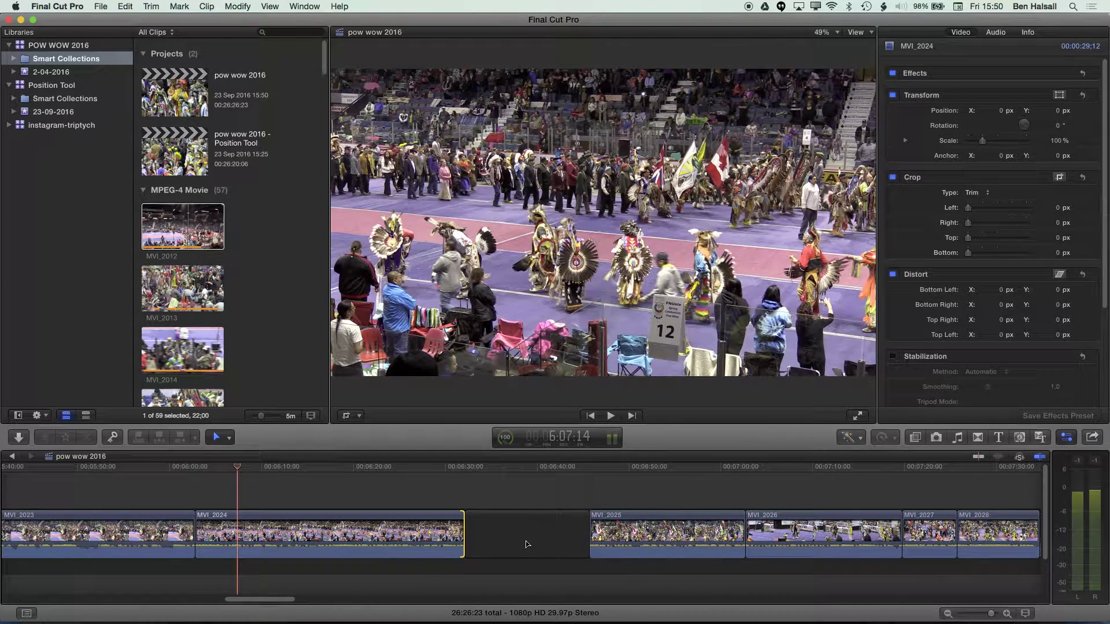
drag(488, 469, 425, 473)
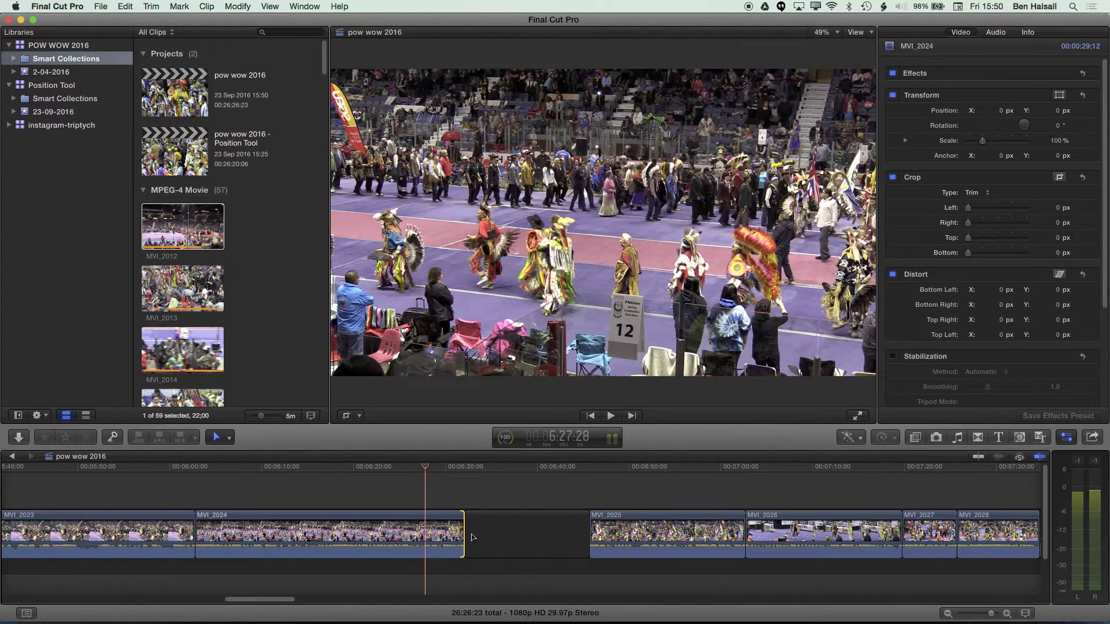
click(818, 535)
drag(819, 535, 809, 483)
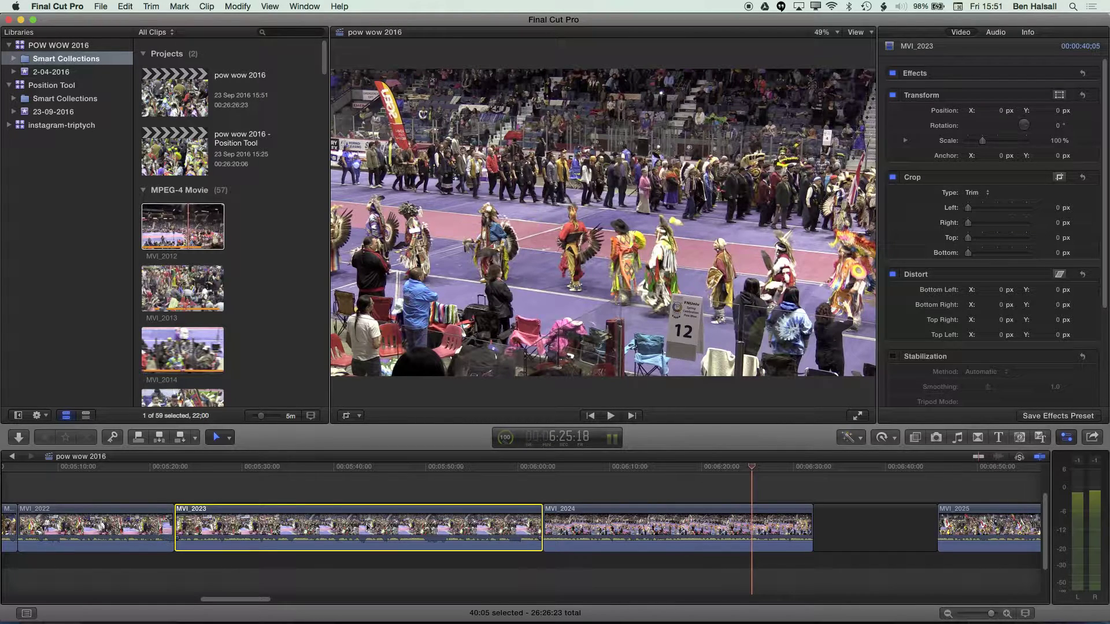
- Replace MVI_2023 with an empty gap and adjust MVI_2024's start edge to a 33:26 duration
key(Delete)
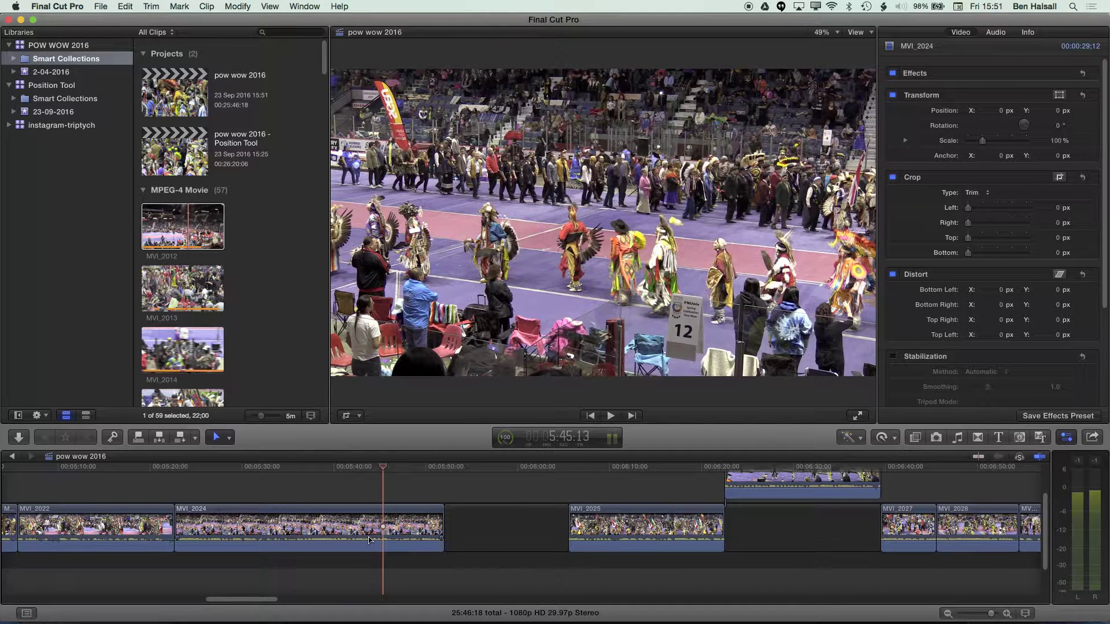
key(super+z)
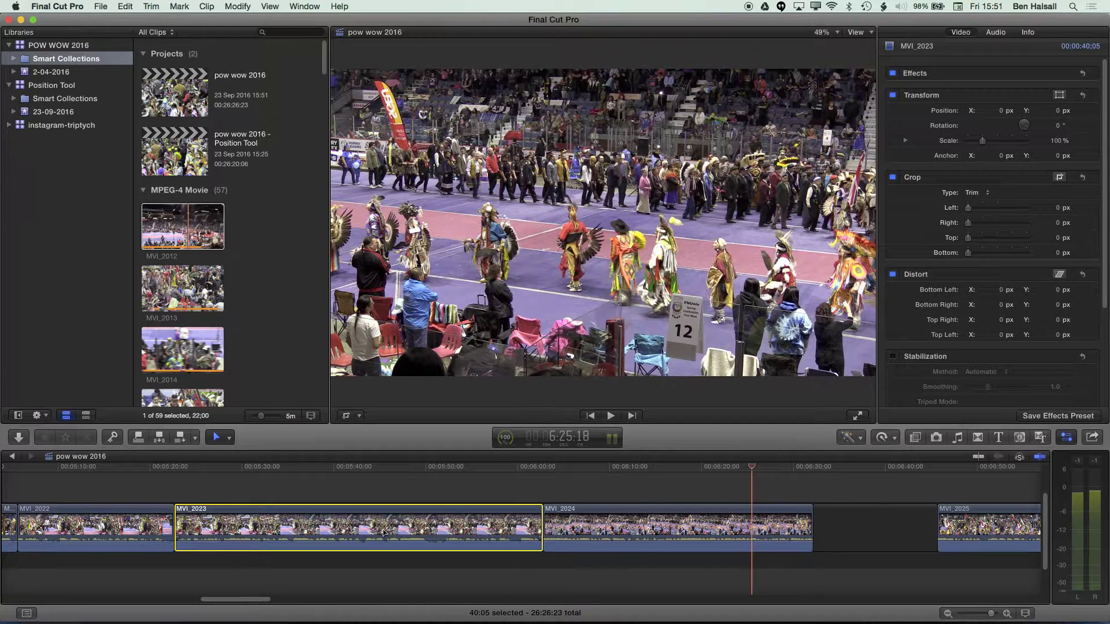
key(shift+Delete)
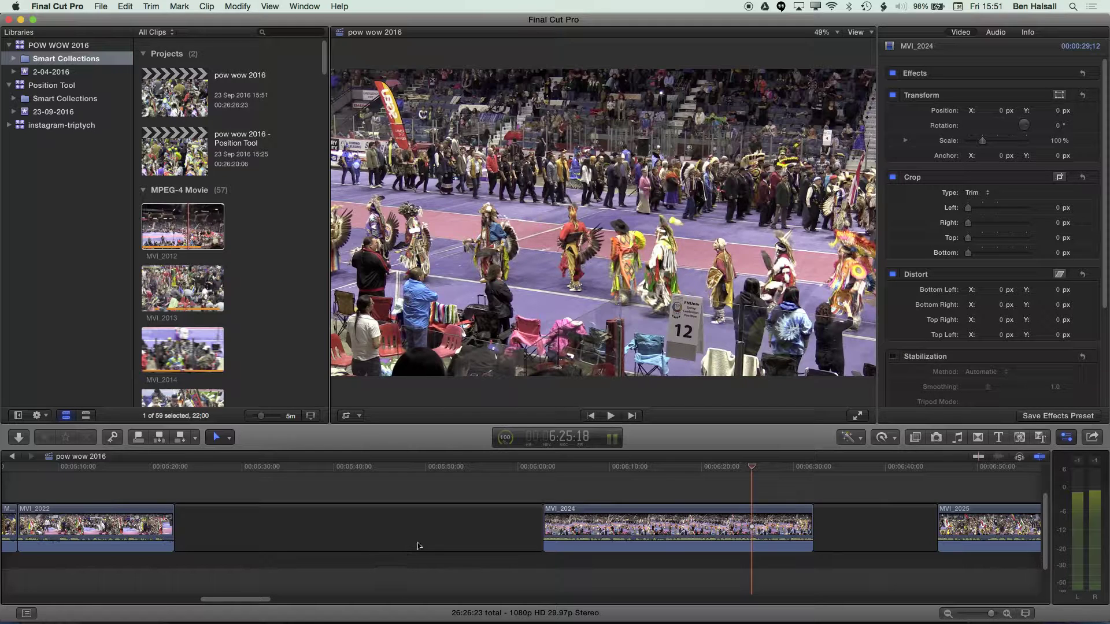
mouse_move(544, 522)
mouse_down()
mouse_move(583, 521)
mouse_move(486, 520)
mouse_move(564, 521)
mouse_move(532, 528)
mouse_up()
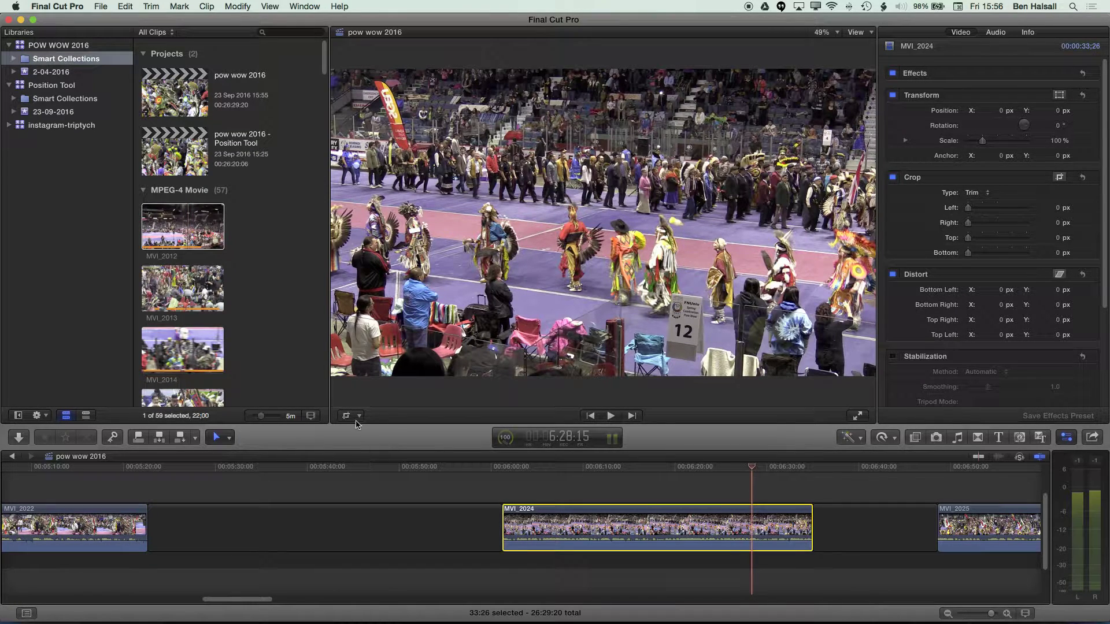
- Delete the gaps before MVI_2024 and MVI_2025, and move MVI_2026 into the main storyline
key(super+minus)
key(super+minus)
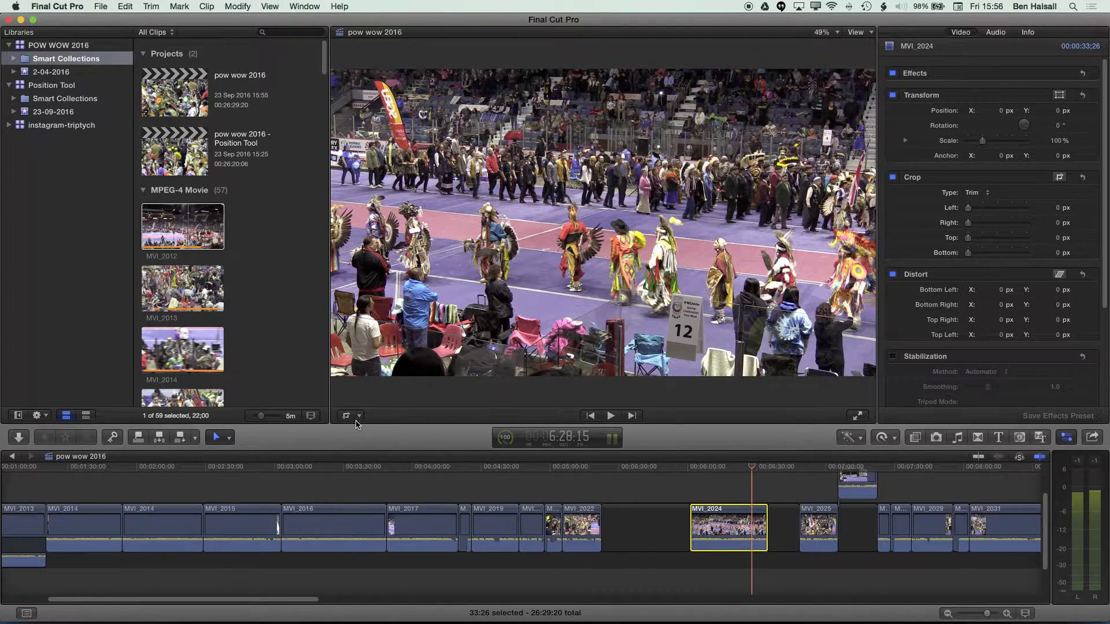
click(650, 533)
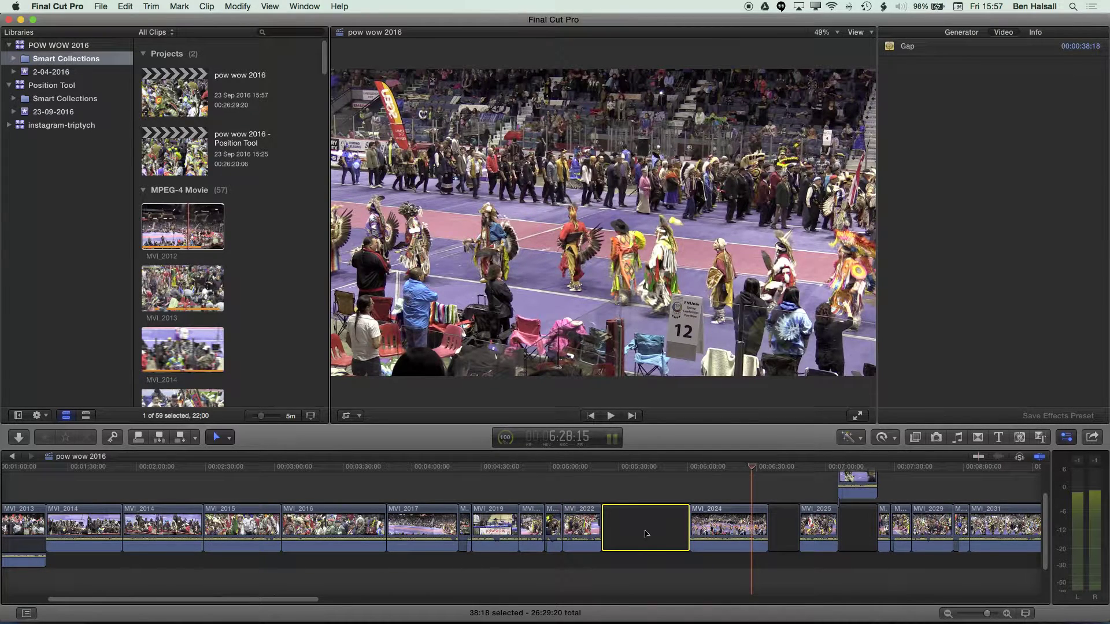
key(Delete)
click(704, 537)
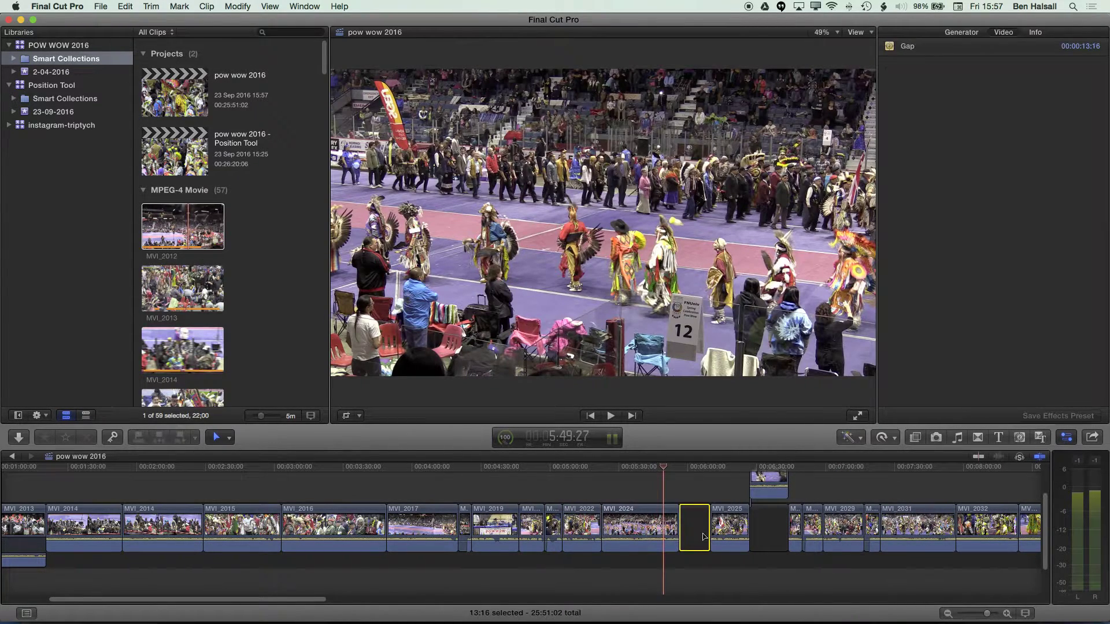
key(Delete)
drag(734, 488, 738, 523)
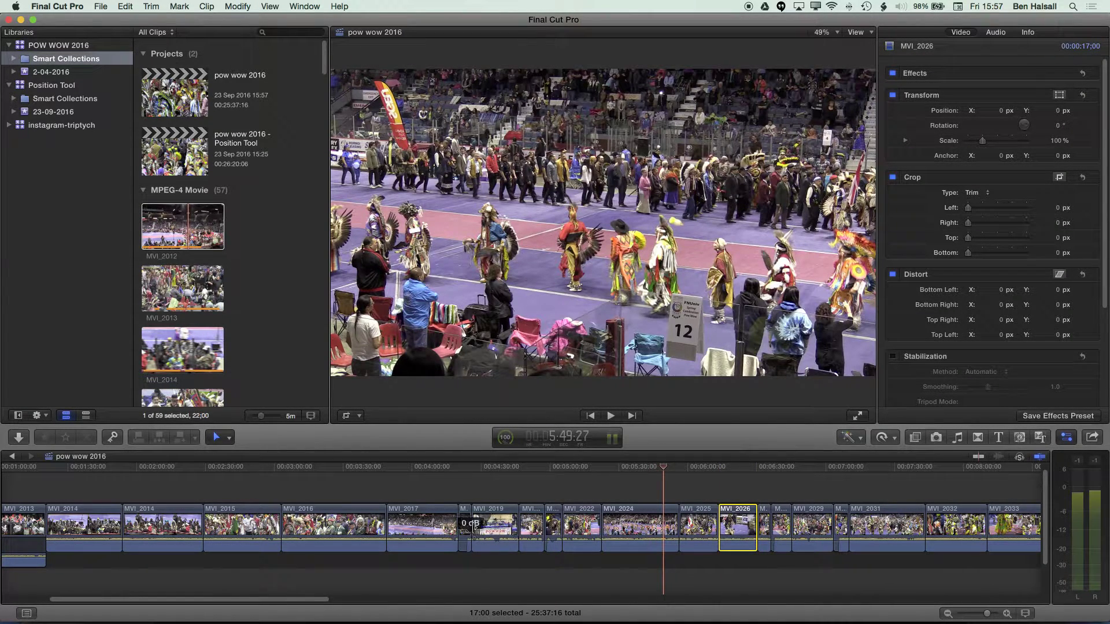
- Zoom in and reposition MVI_2018 with the Position tool, leaving a gap before MVI_2019
key(cmd+equal)
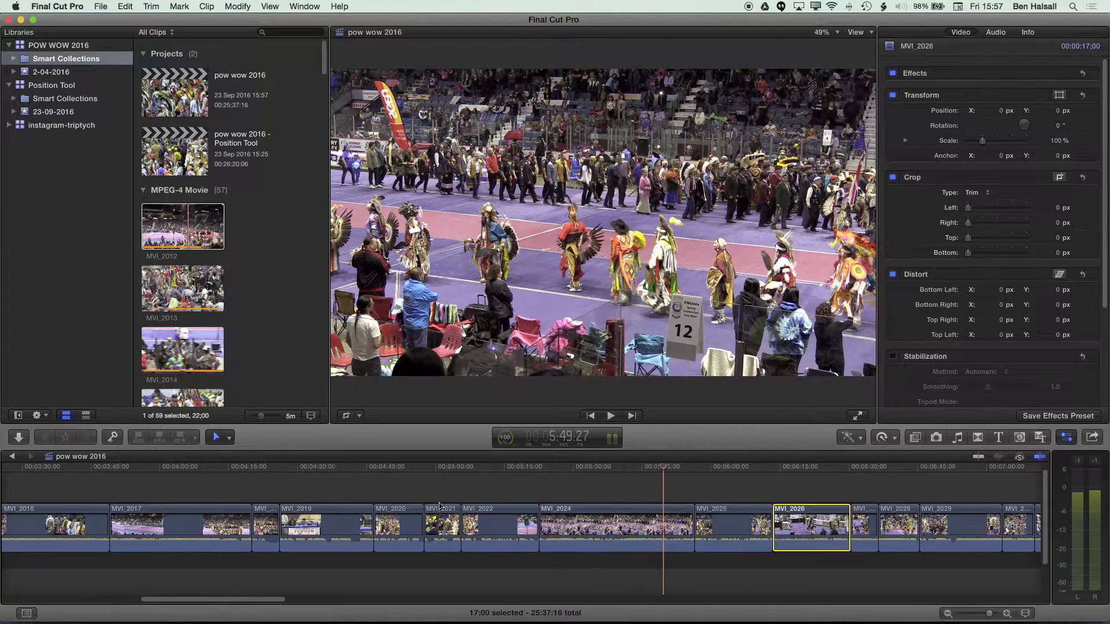
key(cmd+equal)
drag(225, 600, 193, 605)
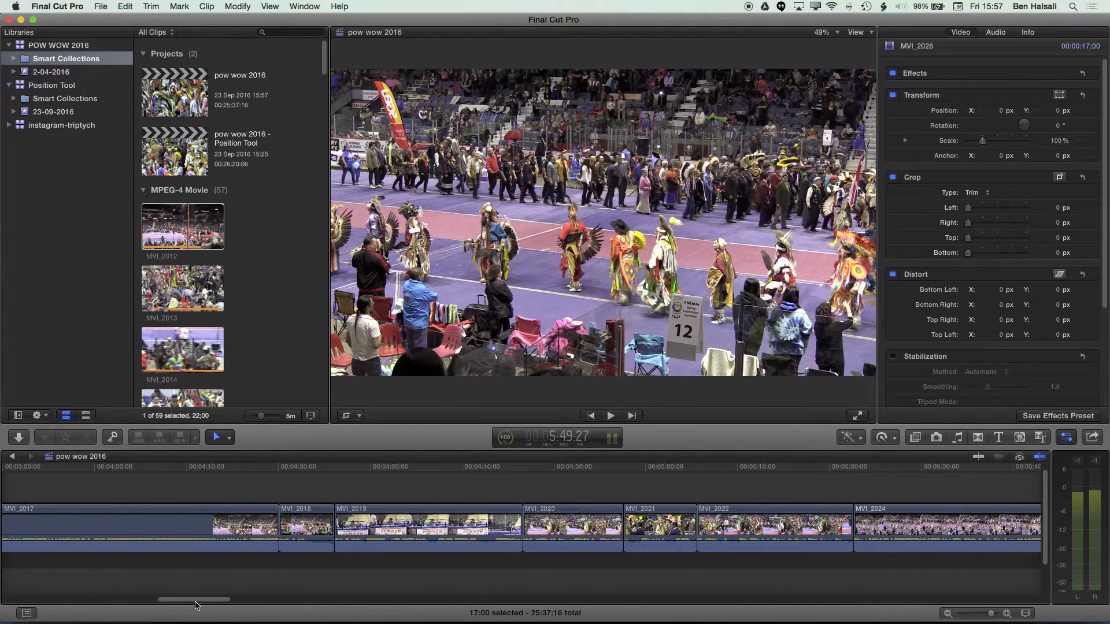
click(308, 527)
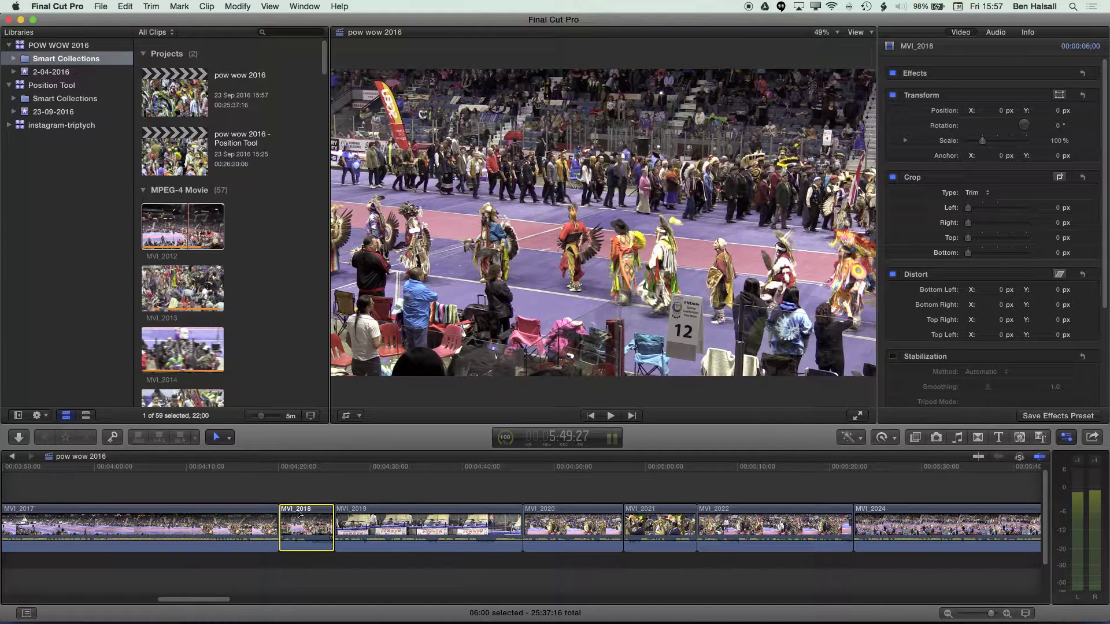
drag(309, 528, 282, 527)
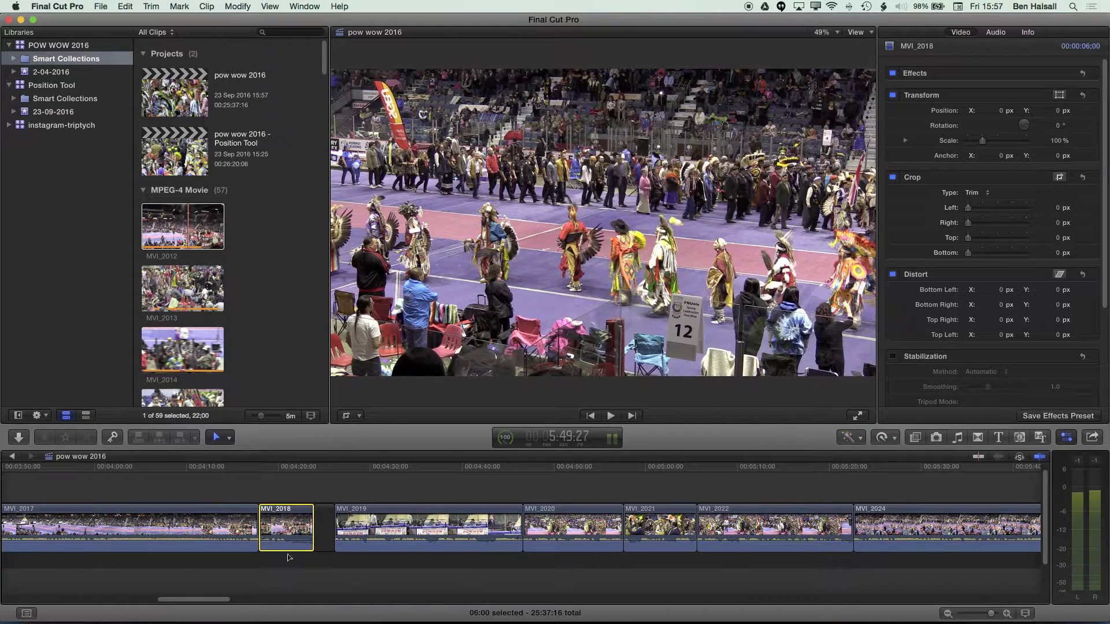
scroll(284, 542, right, 10)
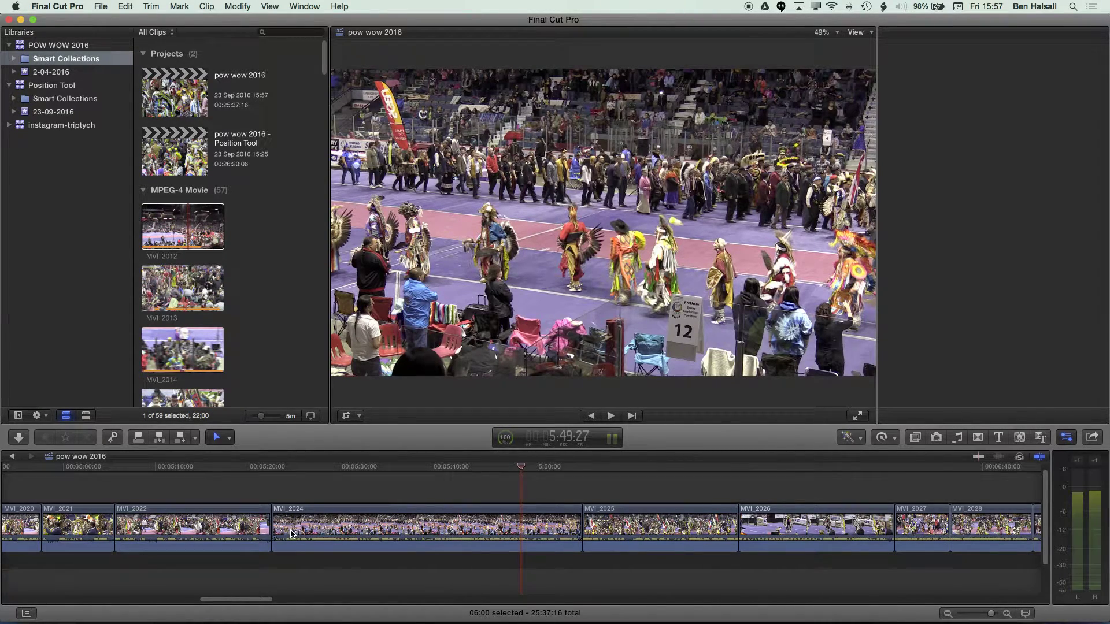
- Shift MVI_2018 earlier by 03:06
scroll(292, 534, left, 12)
click(426, 529)
drag(426, 529, 396, 531)
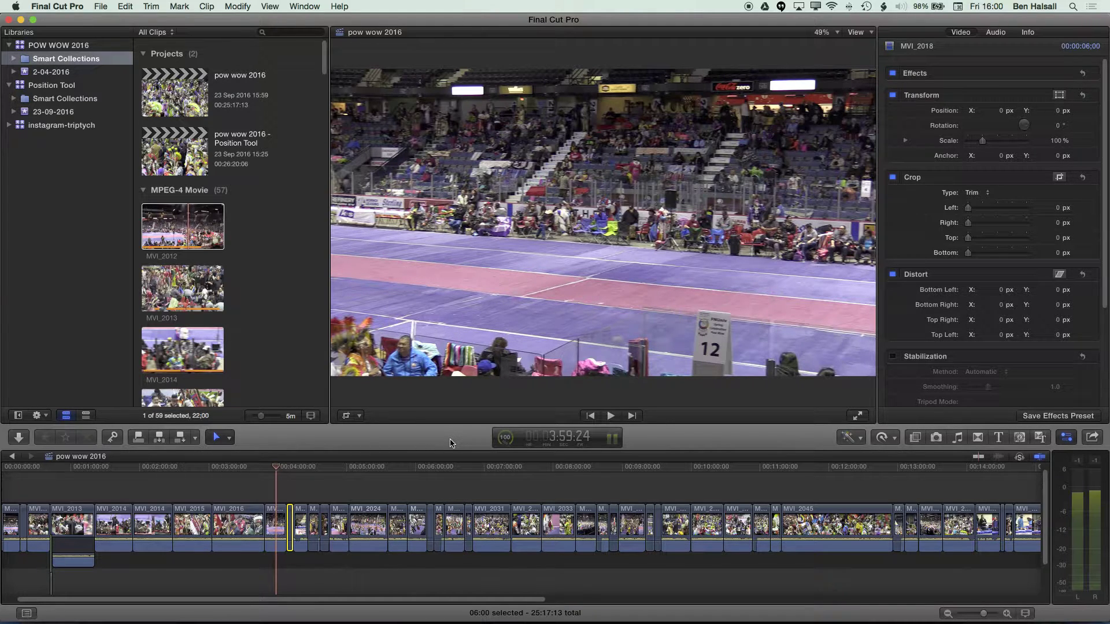
- Nudge MVI_2022 and extend MVI_2024's start to butt against it, totalling 25:17:13
key(super+equal)
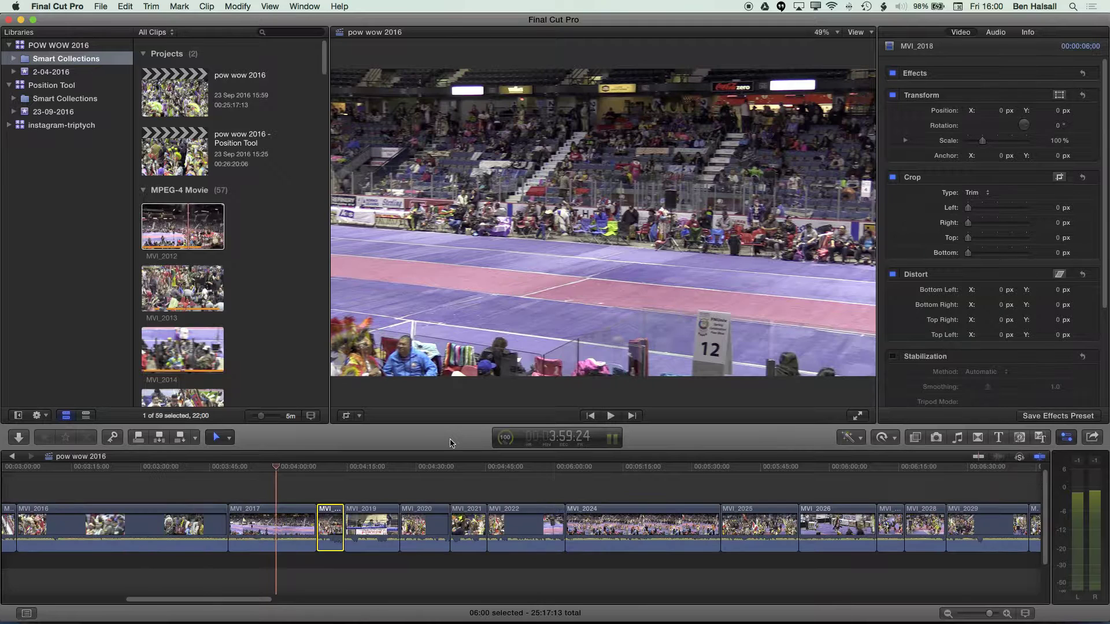
click(534, 527)
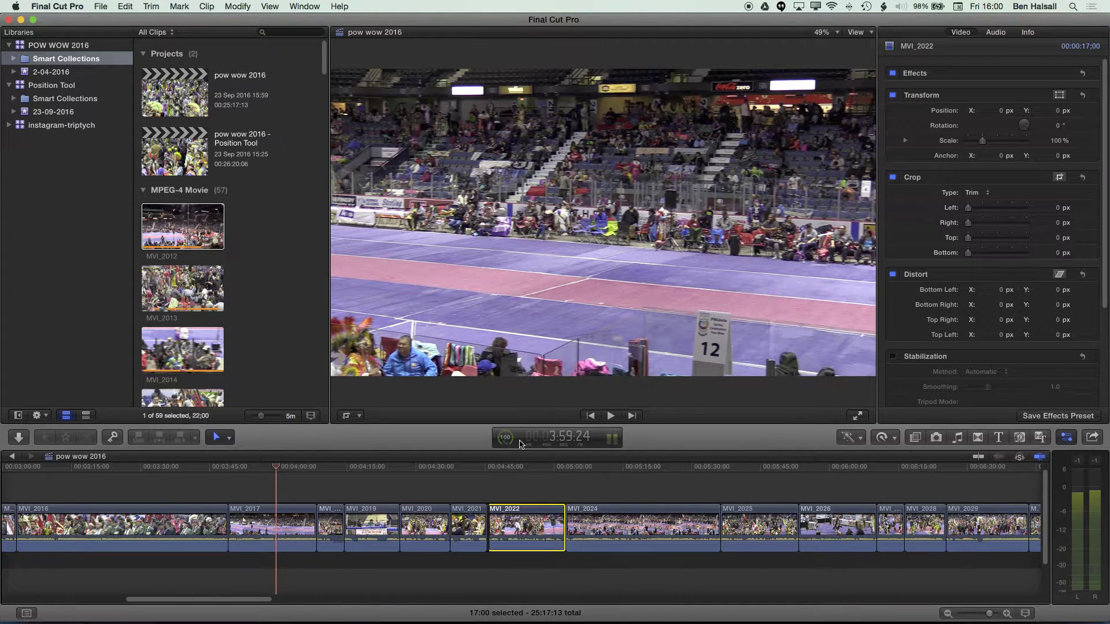
key(shift+period)
key(shift+period)
key(shift+period)
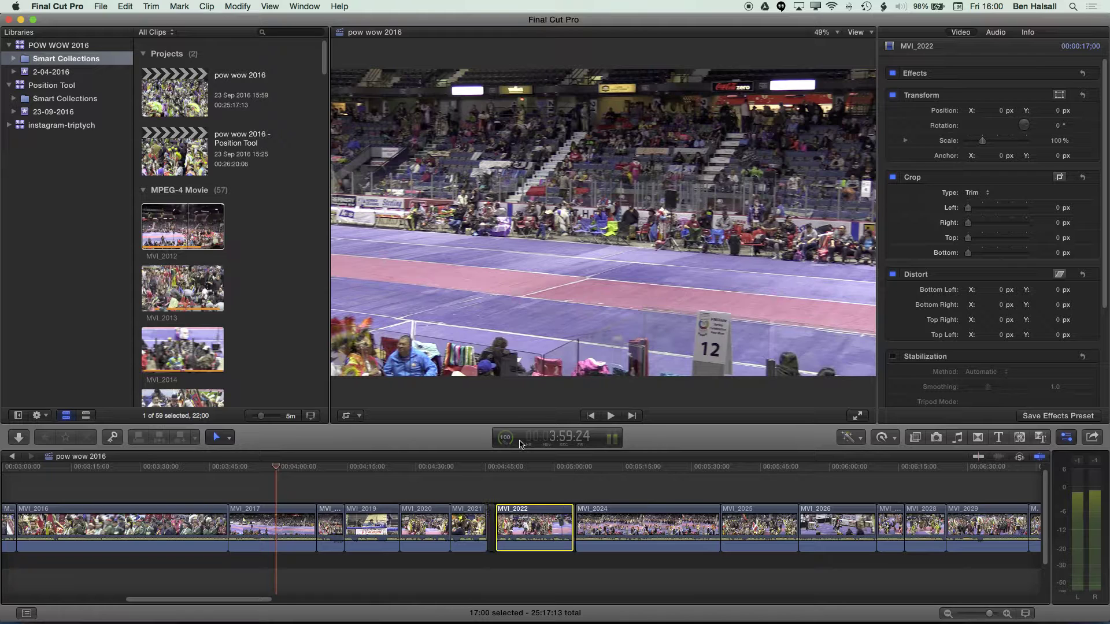
key(shift+comma)
key(shift+comma)
key(shift+comma)
key(shift+comma)
key(shift+comma)
key(shift+comma)
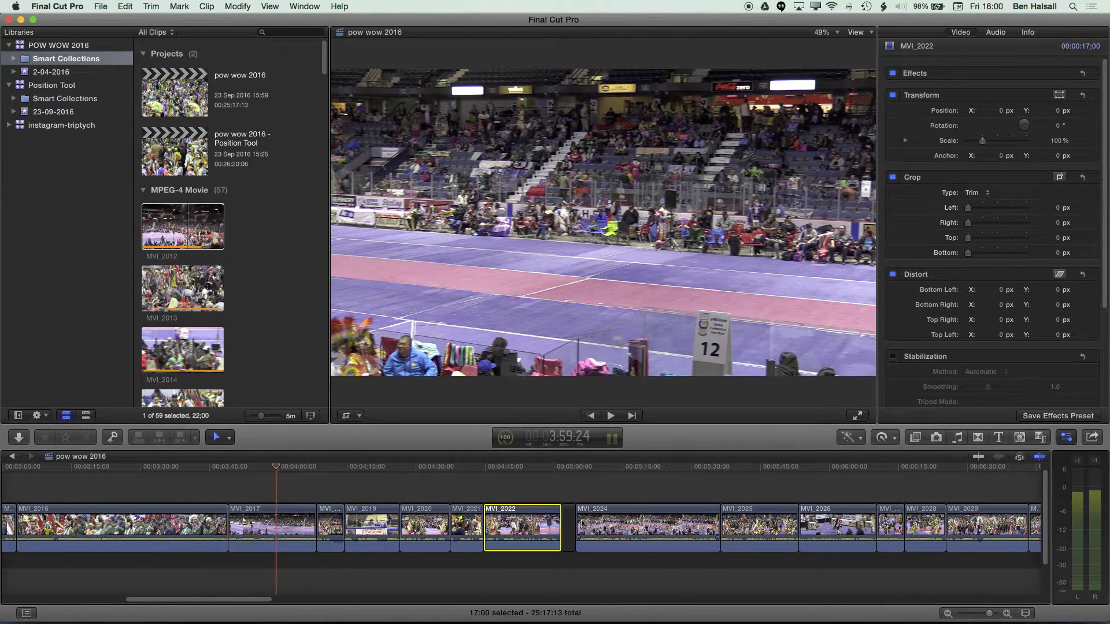
mouse_move(579, 522)
mouse_down()
mouse_move(569, 521)
mouse_move(599, 521)
mouse_move(564, 520)
mouse_up()
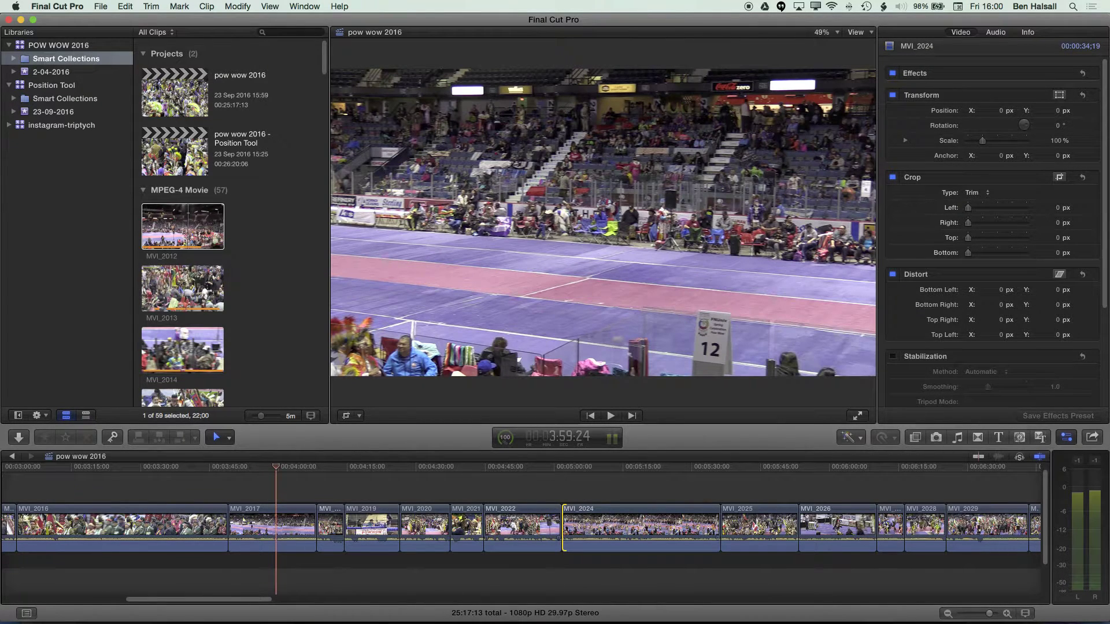
- Trim MVI_2022's end, move MVI_2017 and MVI_2018 earlier, and extend MVI_2019's start
drag(482, 526, 532, 524)
click(595, 531)
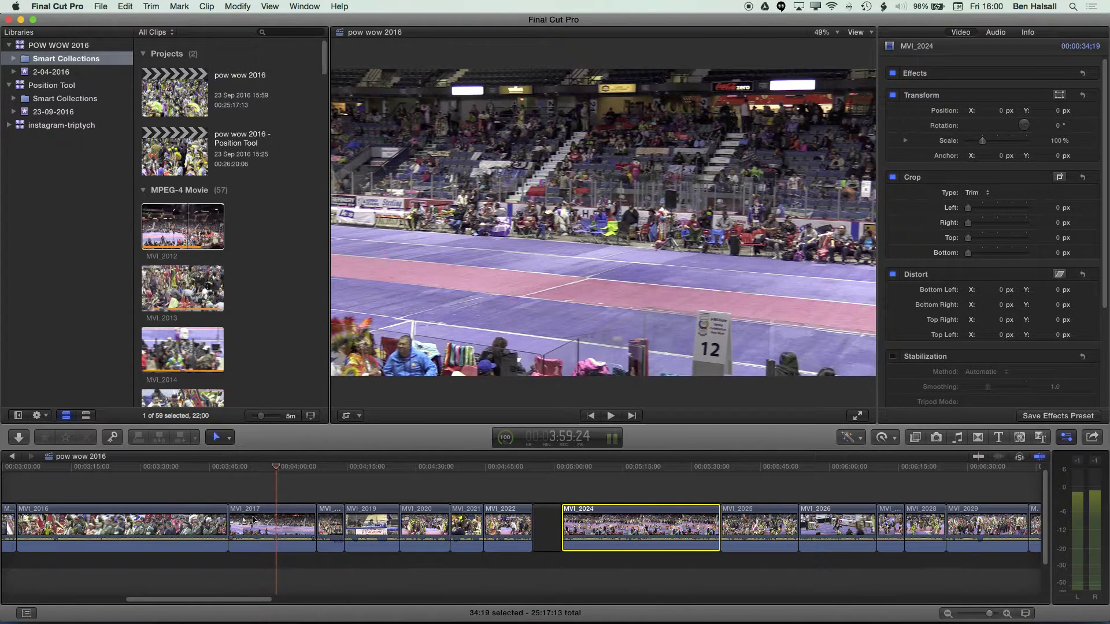
drag(261, 529, 238, 530)
mouse_move(322, 525)
mouse_down()
mouse_move(305, 525)
mouse_move(345, 525)
mouse_move(321, 523)
mouse_up()
click(641, 467)
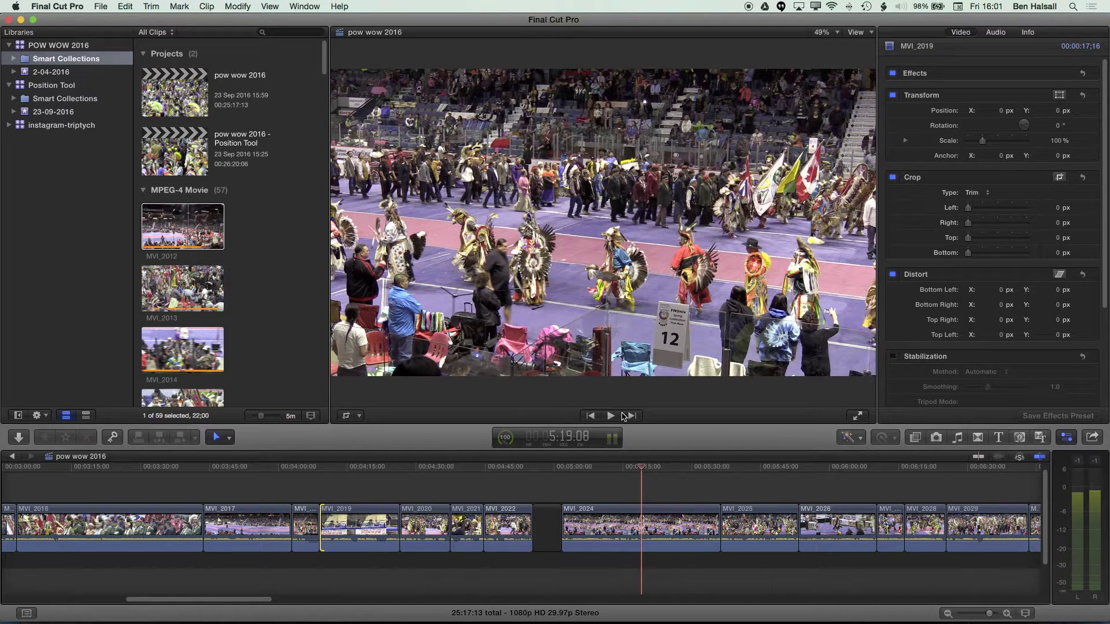